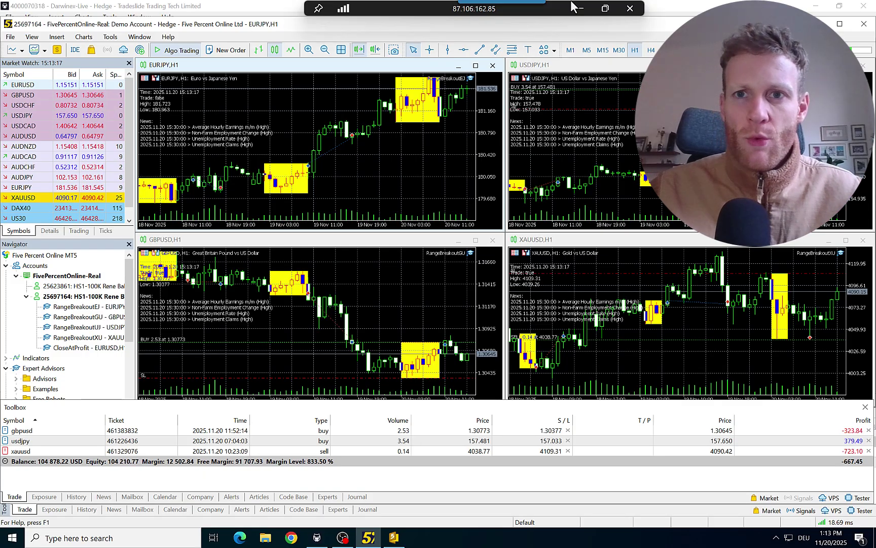
Minimize the remote desktop to reveal The5ers overview in Chrome and dismiss the page menu.
left_click(576, 8)
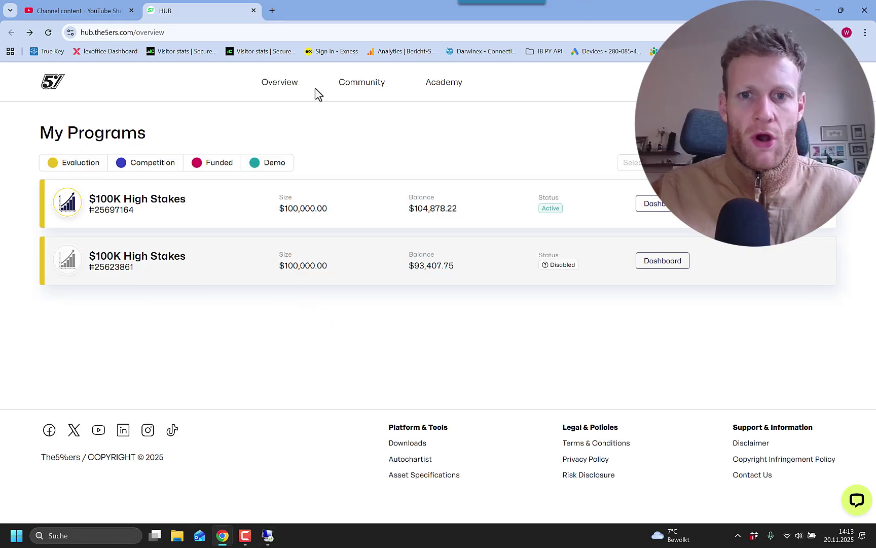
right_click(355, 394)
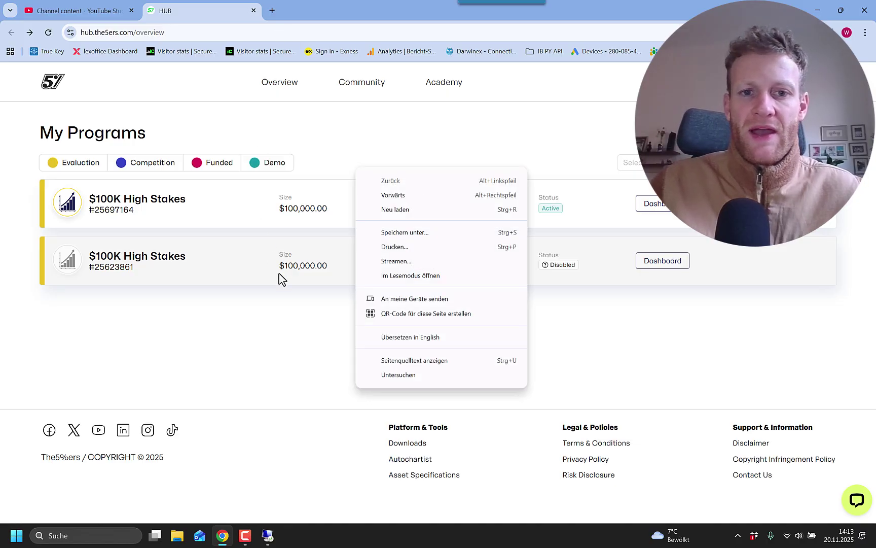
left_click(293, 320)
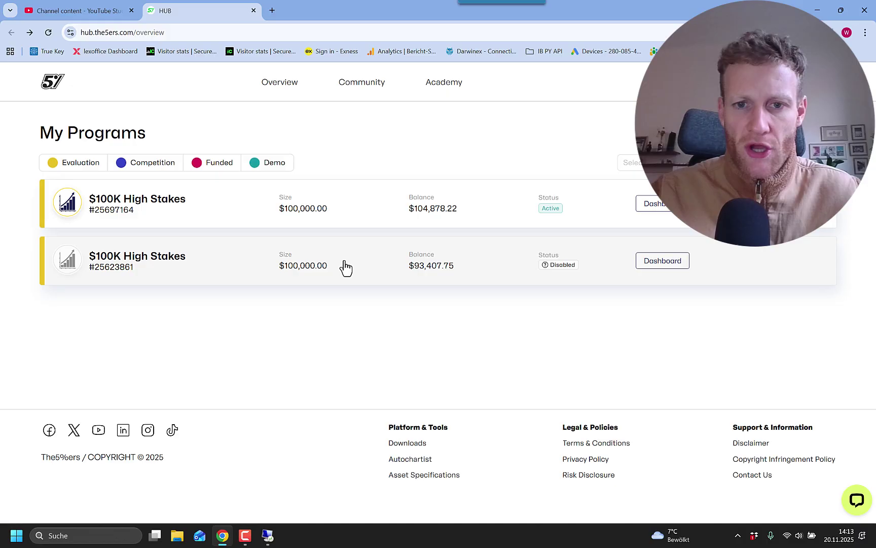
left_click(374, 212)
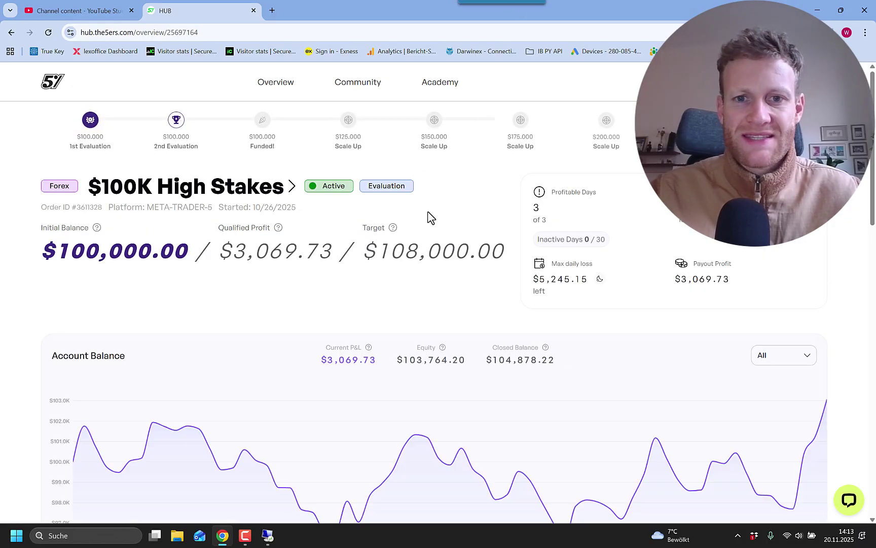
scroll(430, 218, "down", 1)
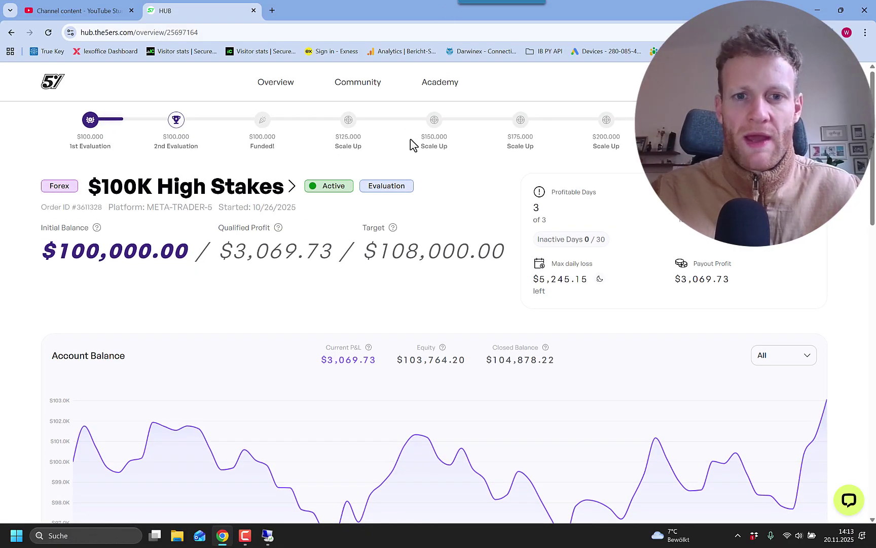
left_click_drag(382, 252, 450, 252)
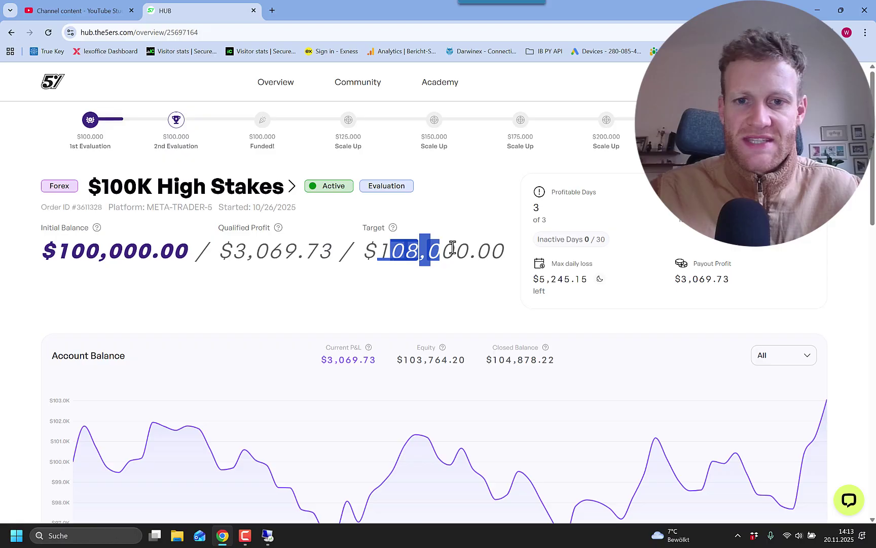
right_click(453, 246)
key("Escape")
scroll(425, 254, "down", 2)
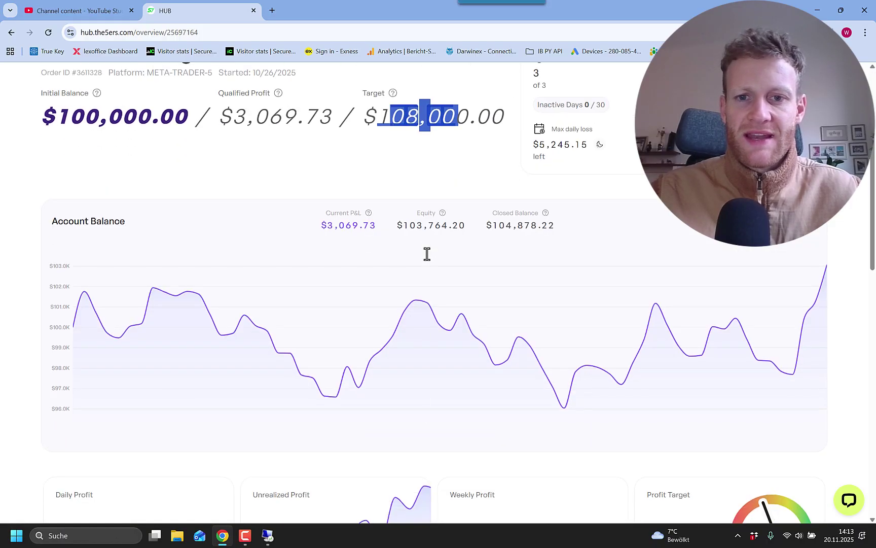
left_click(467, 142)
scroll(467, 142, "down", 1)
mouse_move(450, 255)
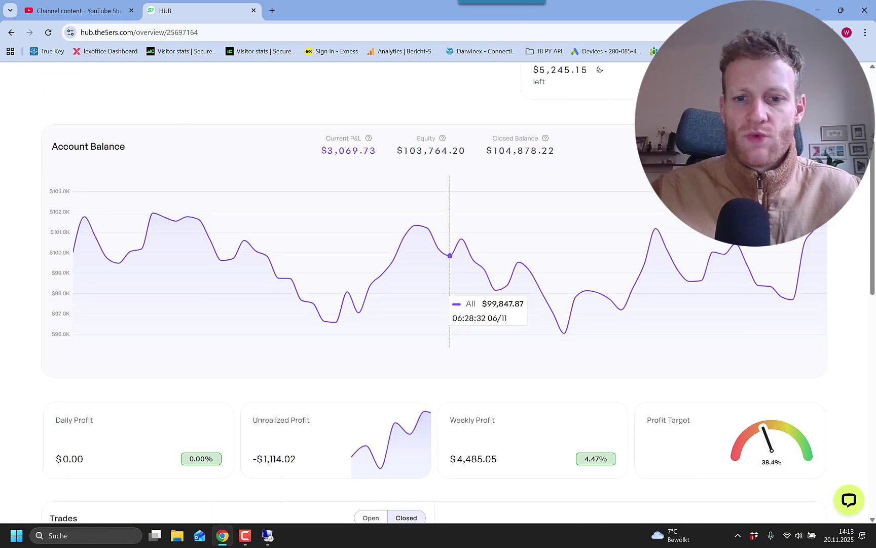
scroll(239, 208, "up", 3)
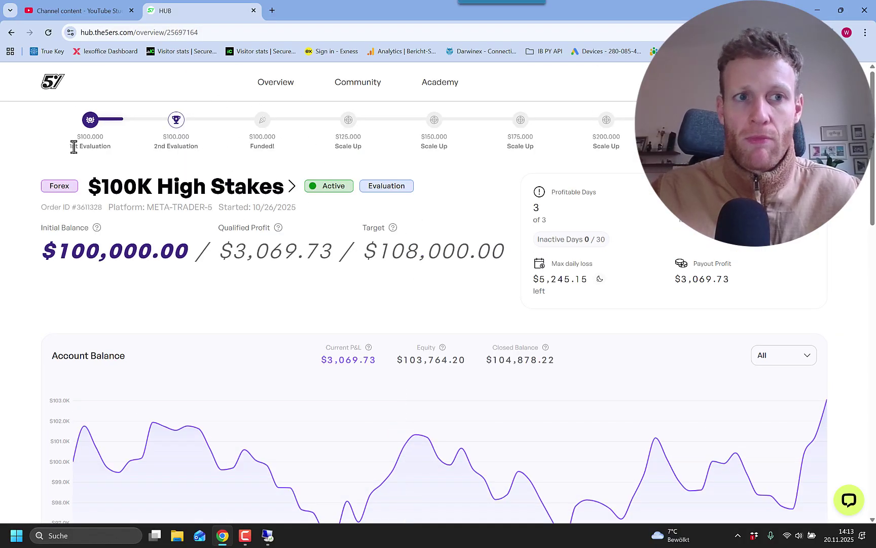
left_click_drag(73, 147, 372, 146)
left_click(372, 147)
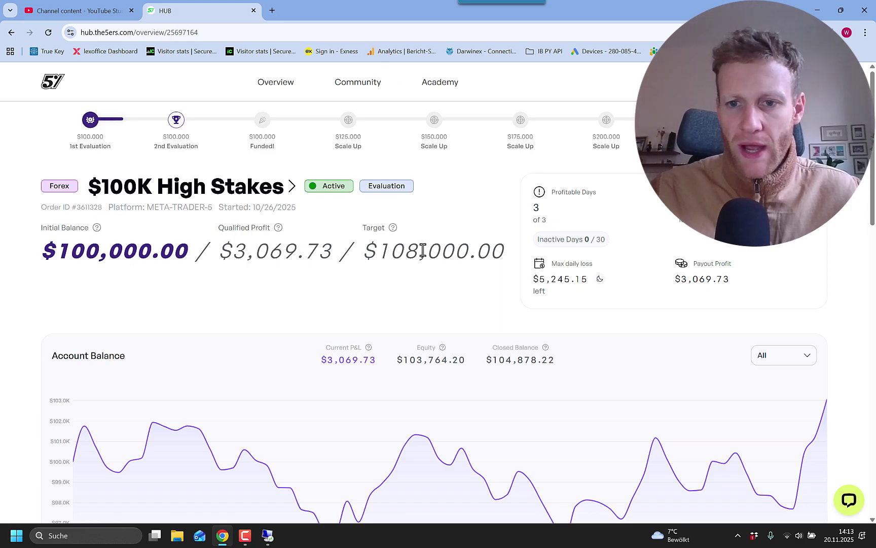
scroll(423, 249, "down", 1)
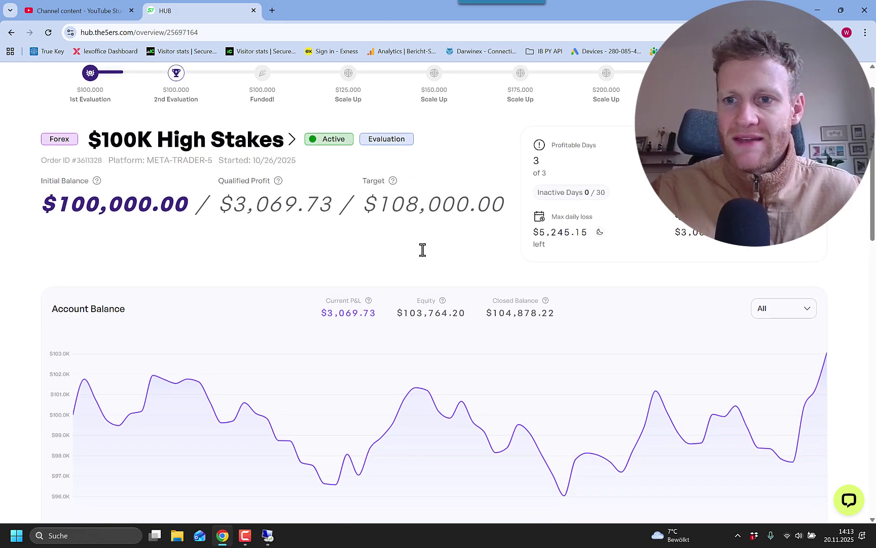
scroll(423, 250, "down", 1)
scroll(422, 249, "down", 2)
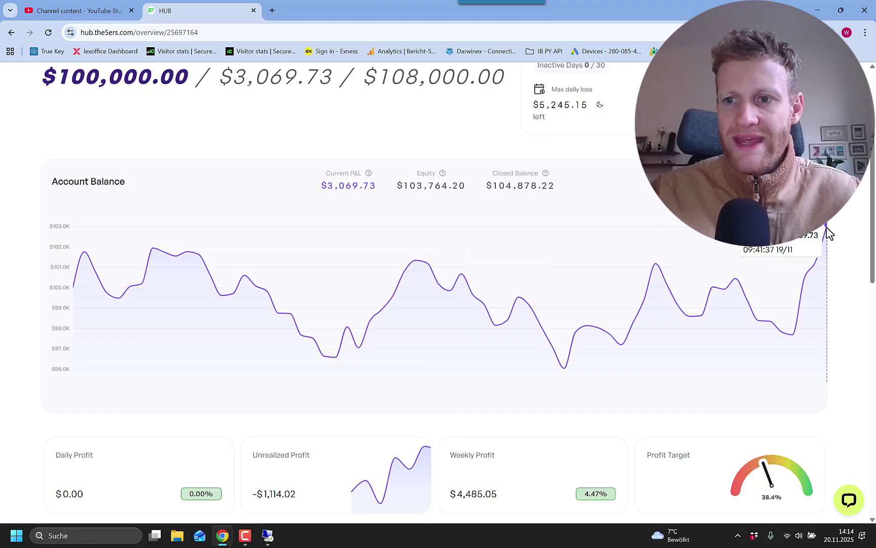
scroll(489, 183, "up", 1)
scroll(313, 333, "up", 2)
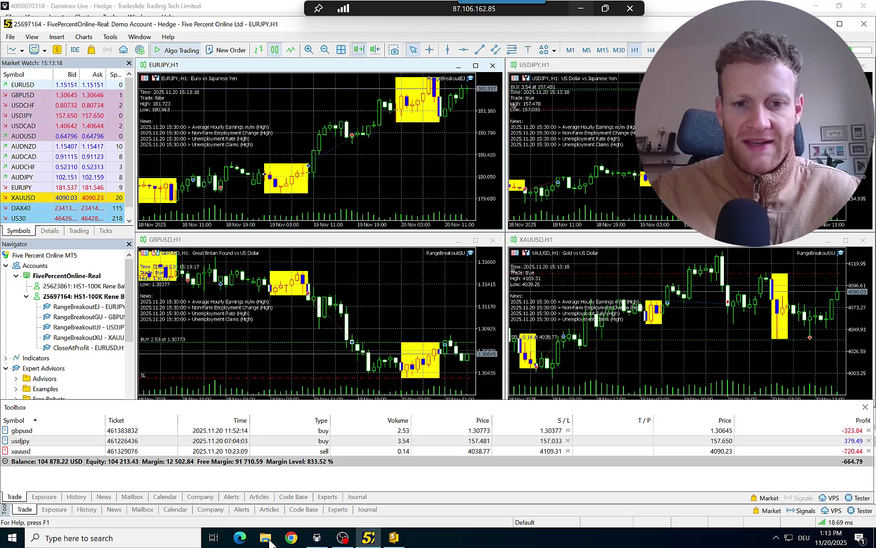
Review the account's trades and statistics, then bring the MetaTrader 5 remote desktop forward.
left_click(406, 300)
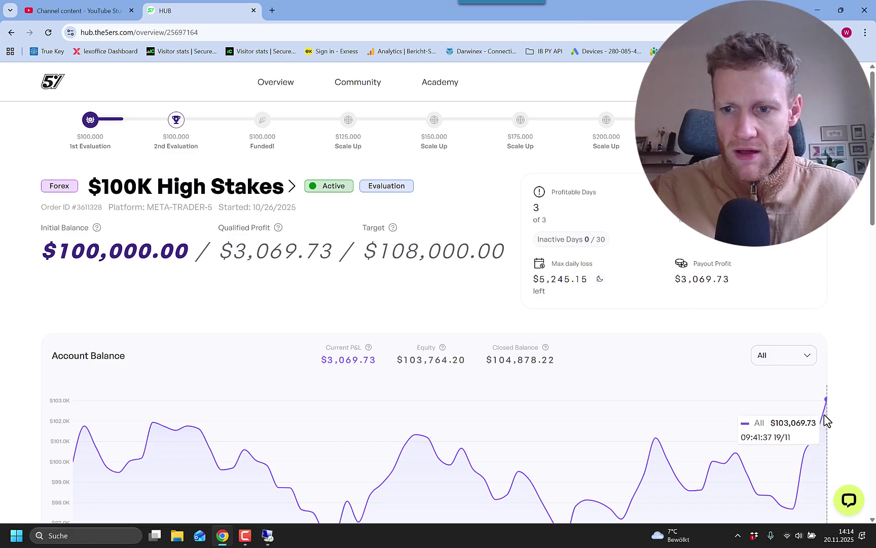
scroll(825, 421, "down", 5)
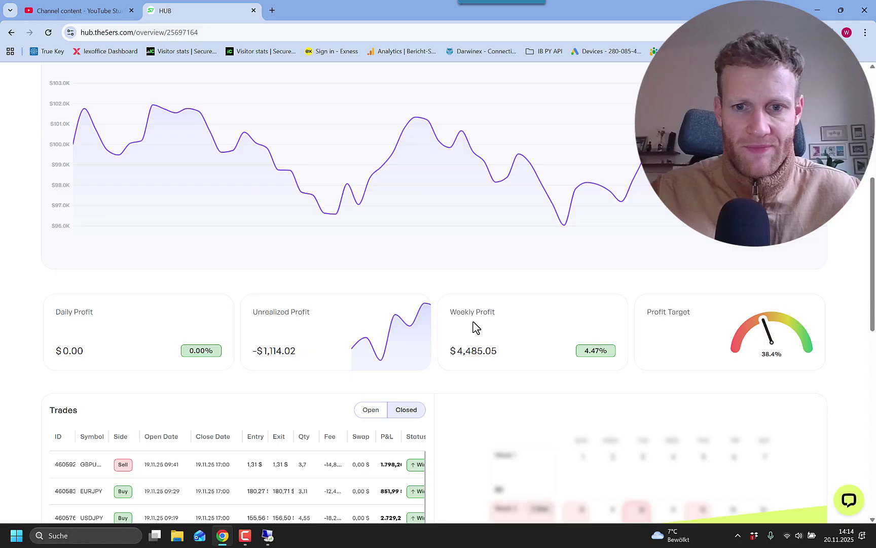
scroll(482, 336, "up", 5)
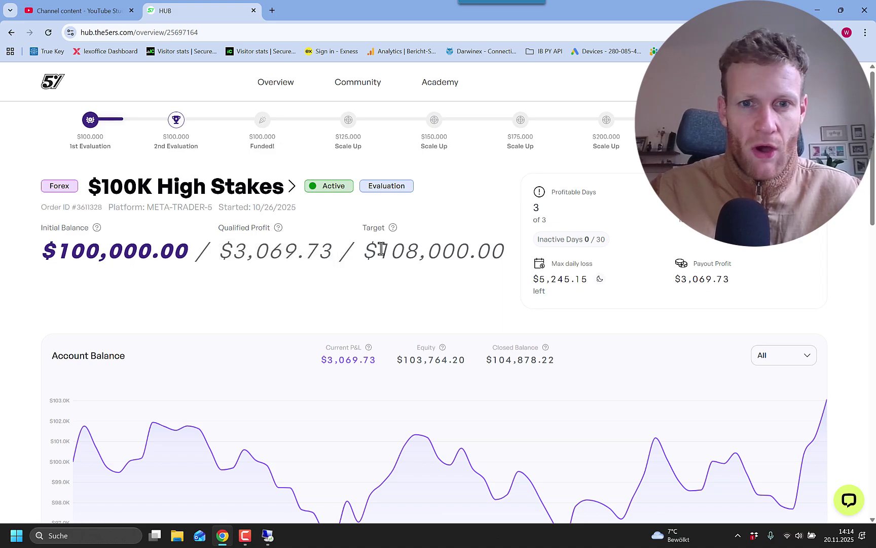
scroll(399, 242, "down", 10)
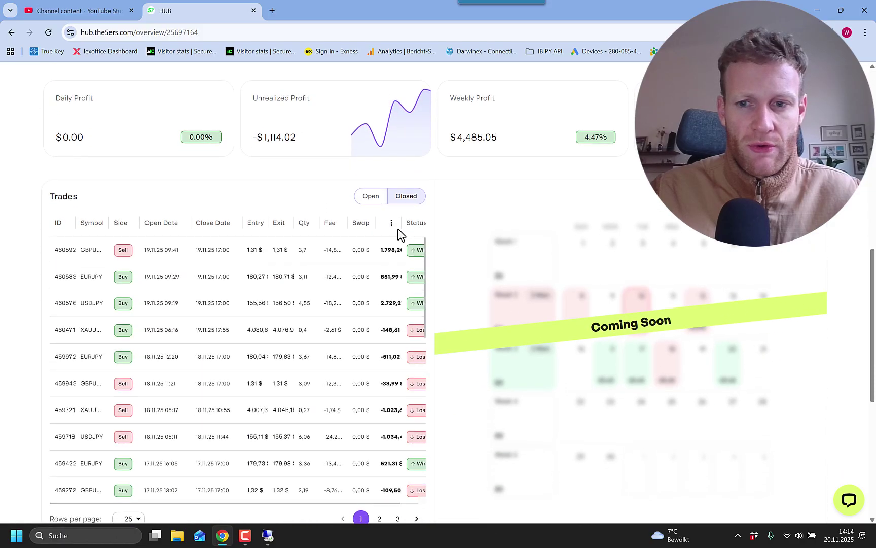
scroll(409, 310, "down", 3)
scroll(447, 298, "down", 5)
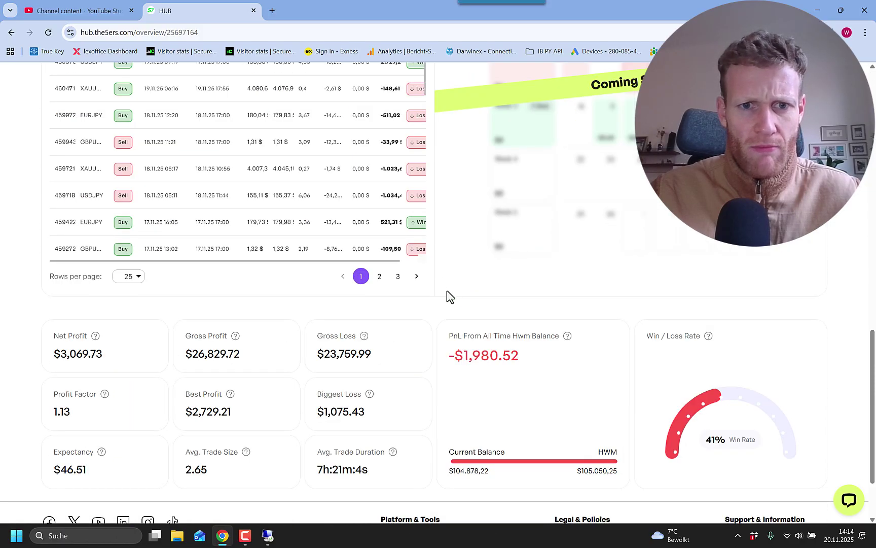
scroll(404, 334, "up", 10)
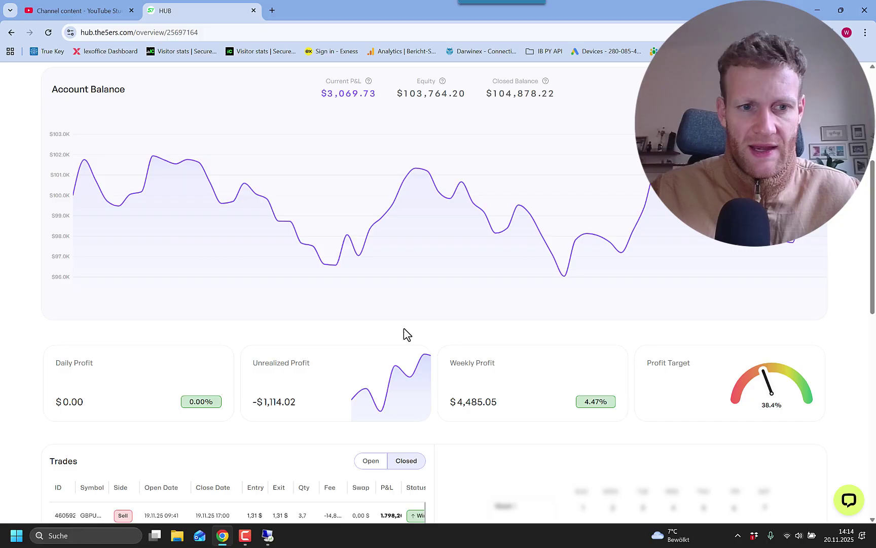
scroll(404, 334, "up", 5)
left_click(267, 534)
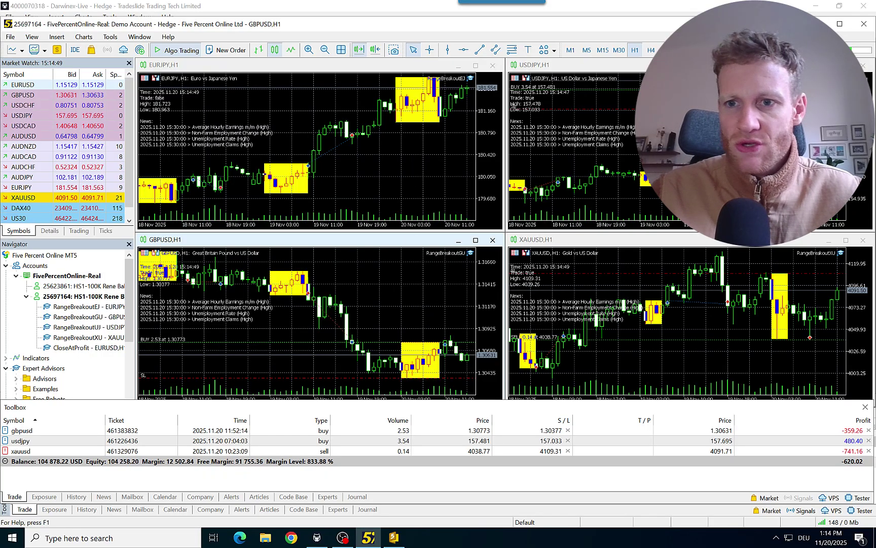
key("ctrl+F6")
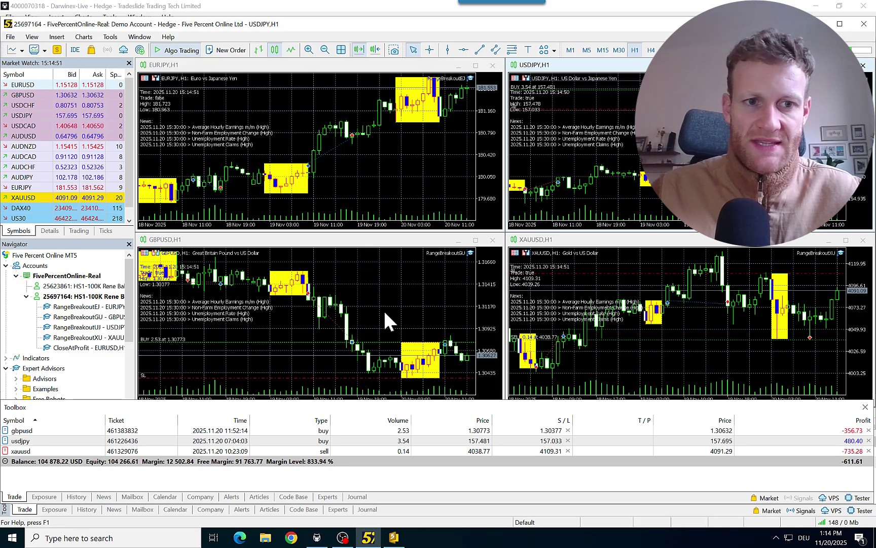
left_click(384, 310)
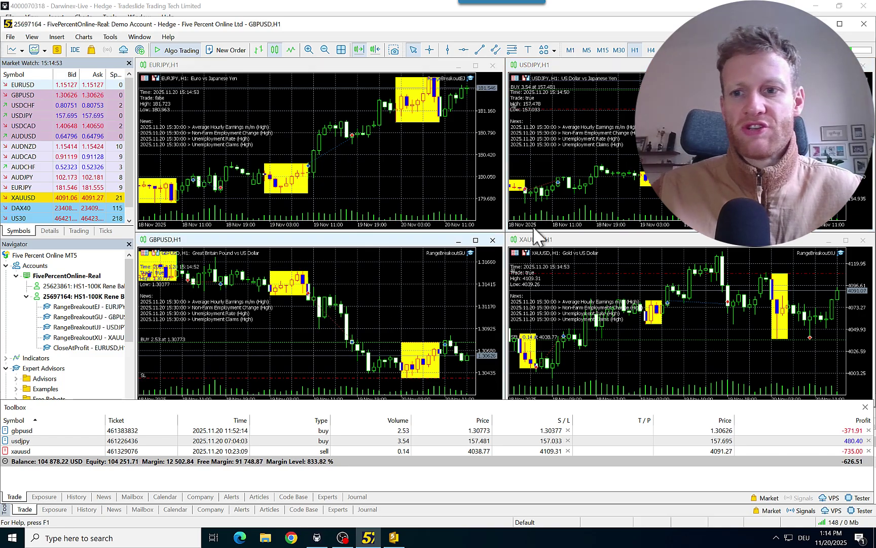
left_click(688, 331)
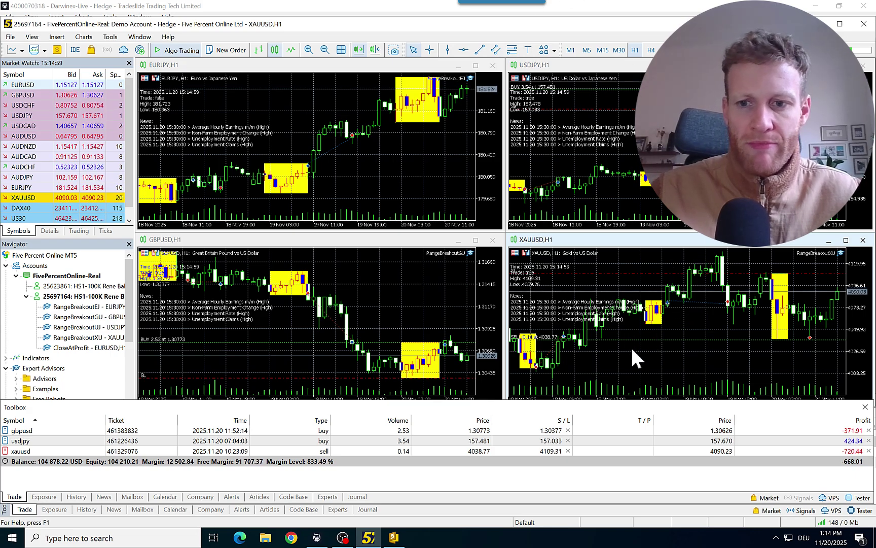
left_click(384, 288)
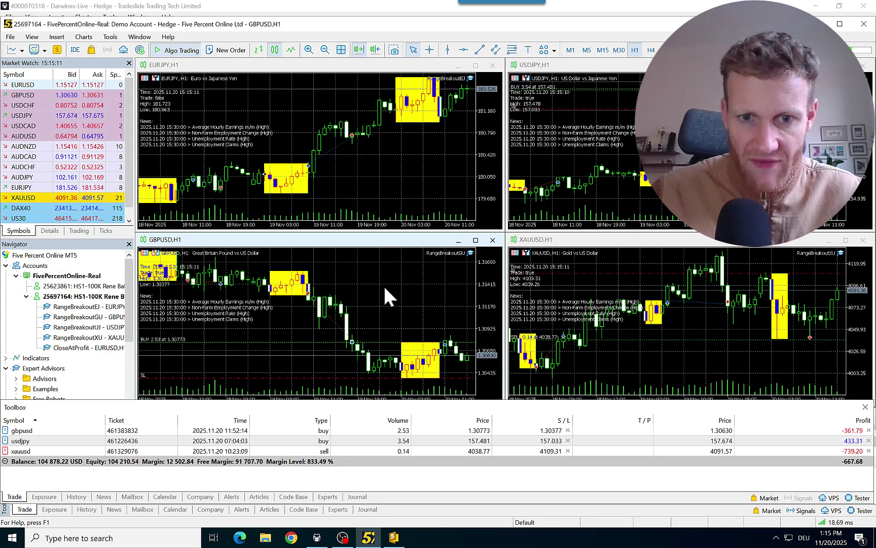
mouse_move(82, 306)
left_mouse_down()
mouse_move(110, 349)
mouse_move(87, 322)
left_mouse_up()
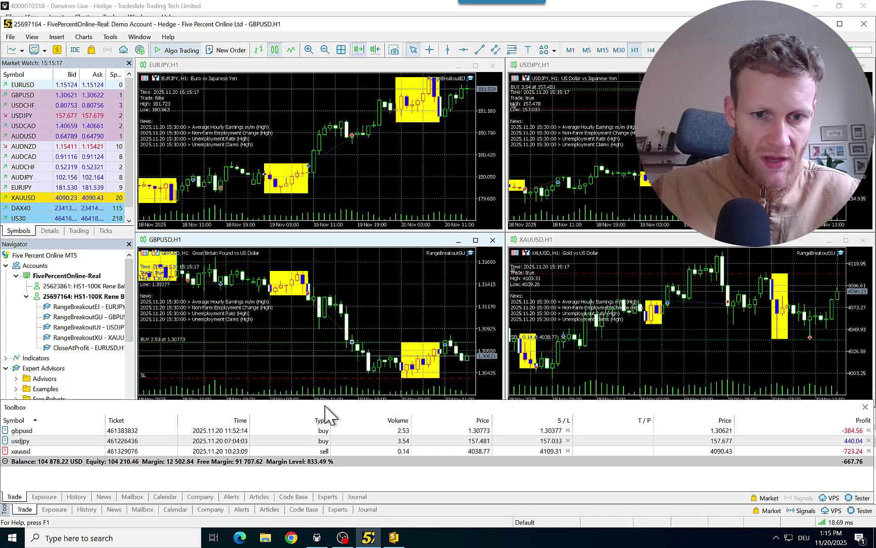
mouse_move(326, 411)
left_mouse_down()
mouse_move(327, 456)
mouse_move(327, 425)
left_mouse_up()
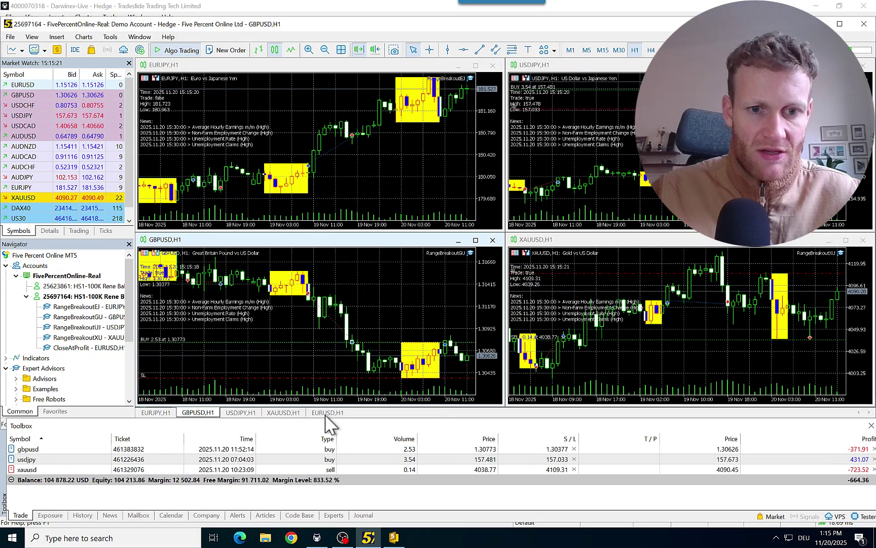
left_click(326, 413)
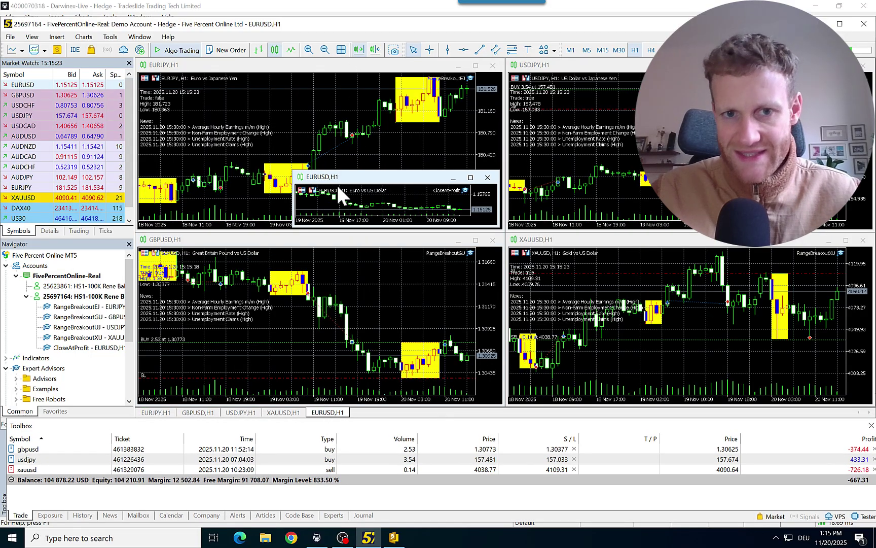
left_click(453, 179)
left_click_drag(455, 426, 454, 401)
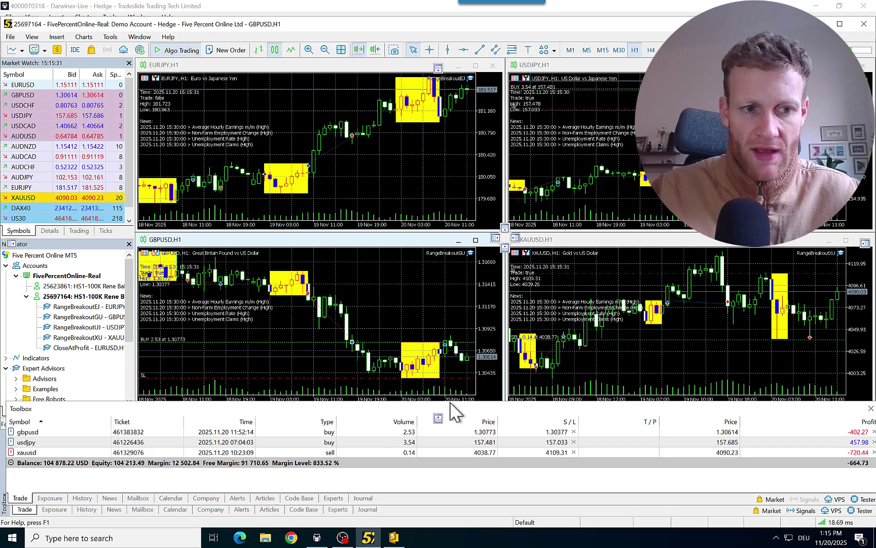
Bring up CloseAtProfit.mq5 and review its include, OnTick, loop and equity calculation lines.
left_click(392, 536)
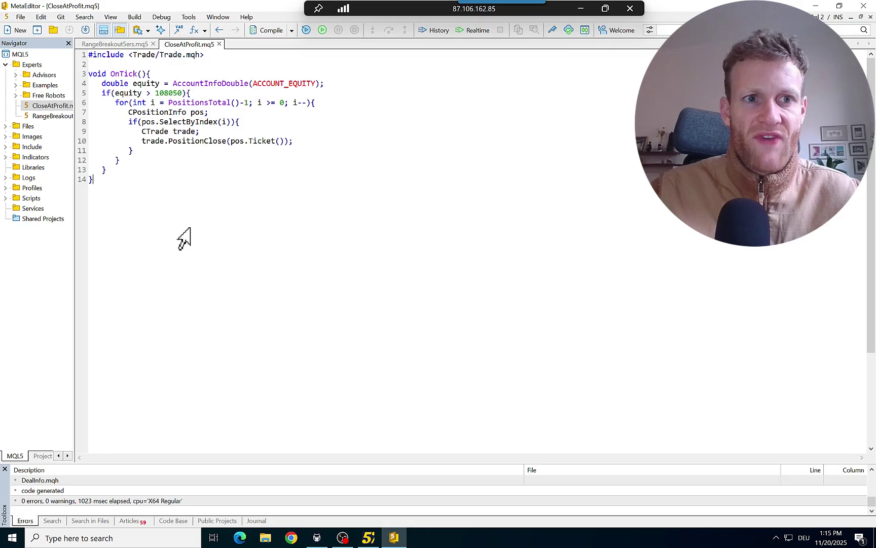
left_click_drag(226, 274, 93, 55)
left_click(227, 242)
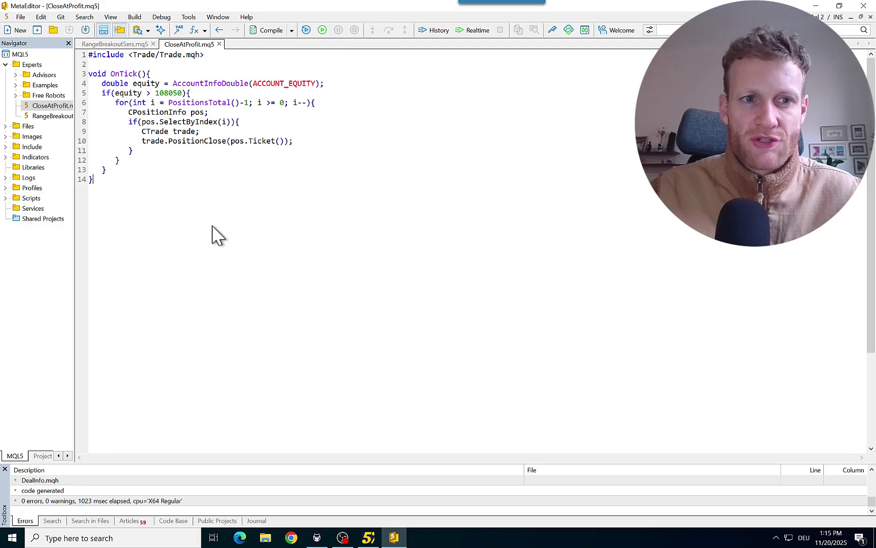
left_click_drag(89, 55, 93, 63)
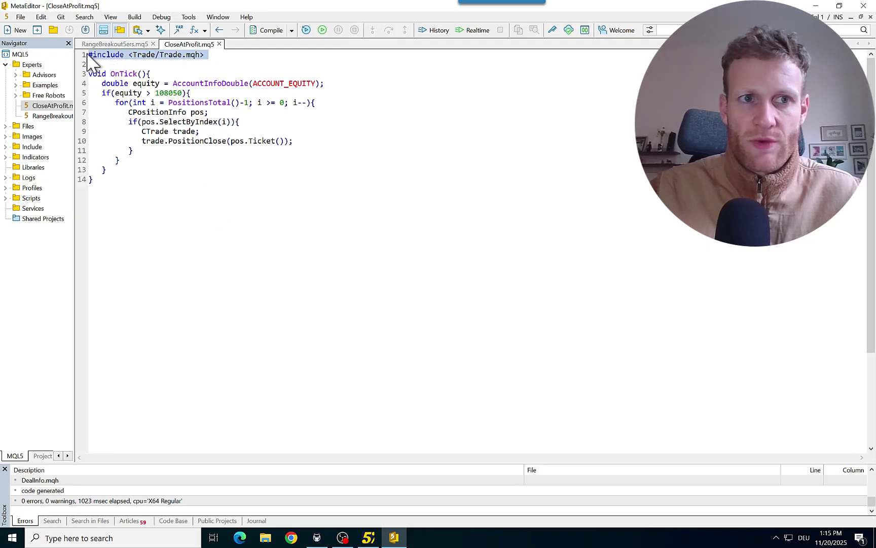
left_click(147, 103)
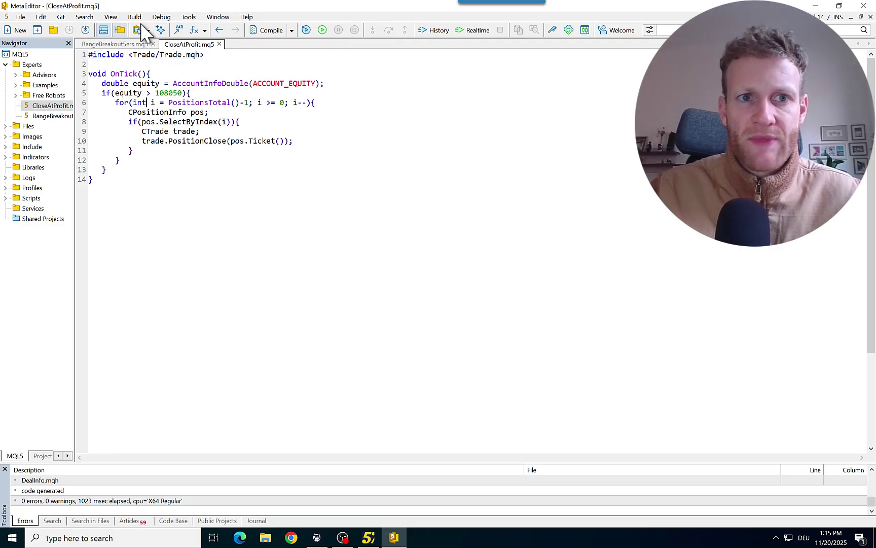
left_click_drag(89, 74, 81, 96)
left_click(193, 261)
right_click(194, 261)
left_click(110, 85)
left_click(321, 167)
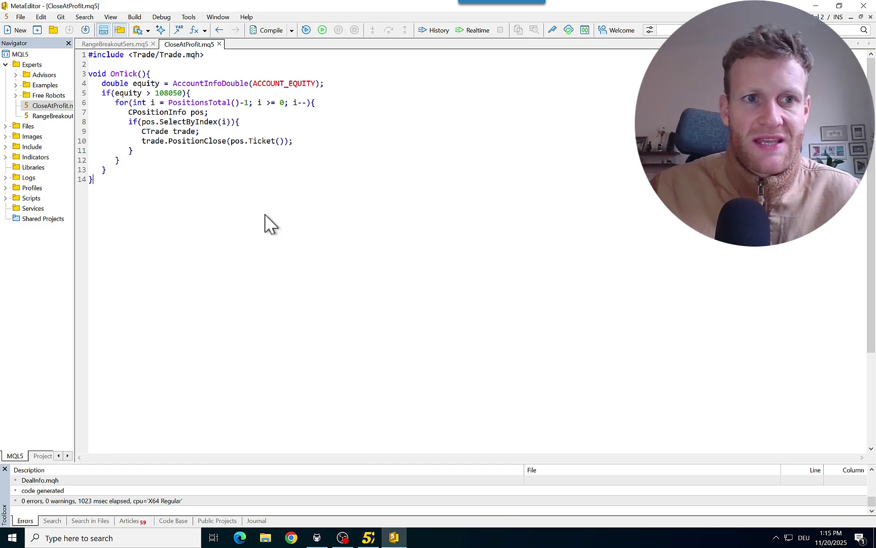
Change the line 5 equity threshold from 108050 to 109050.
left_click(82, 96)
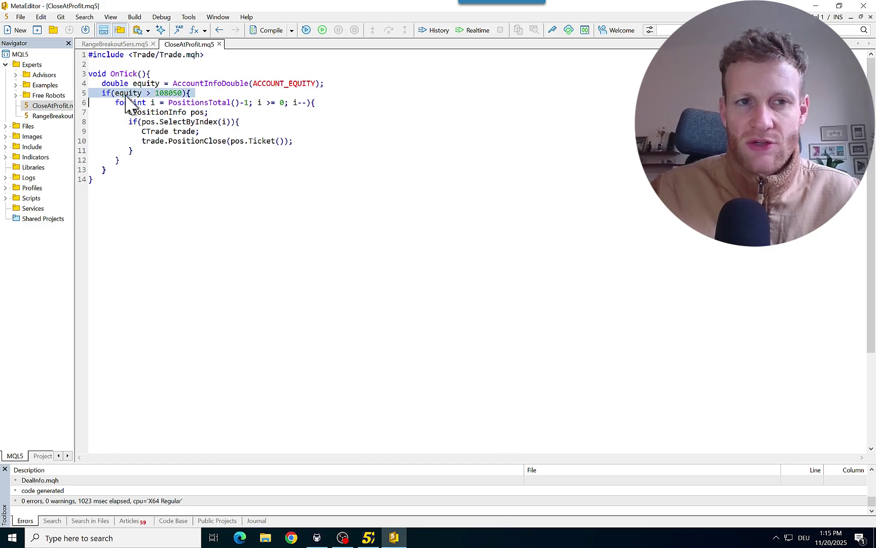
double_click(126, 94)
double_click(165, 93)
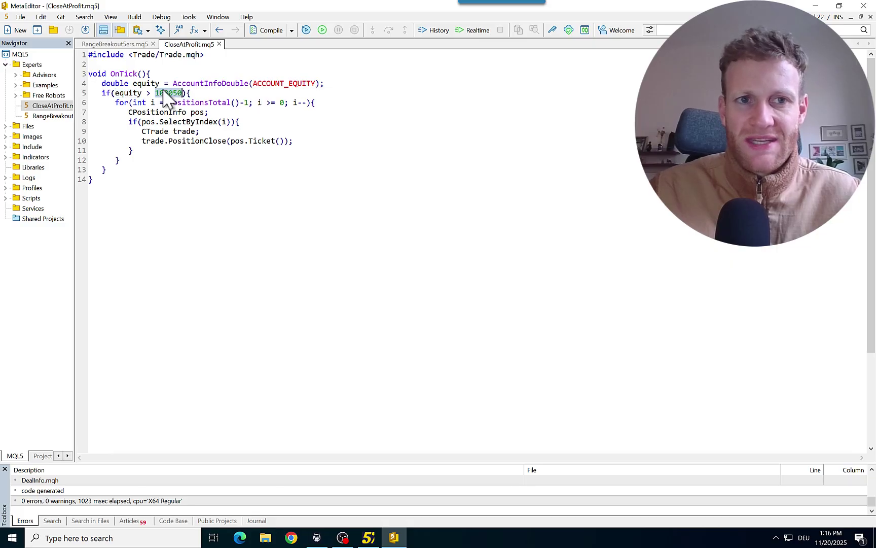
left_click(175, 96)
type("8")
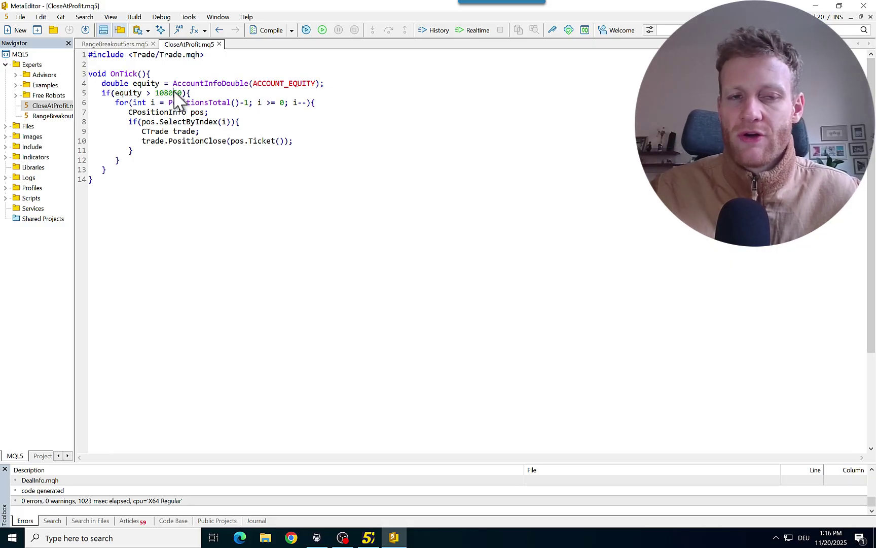
key("Left")
key("Left")
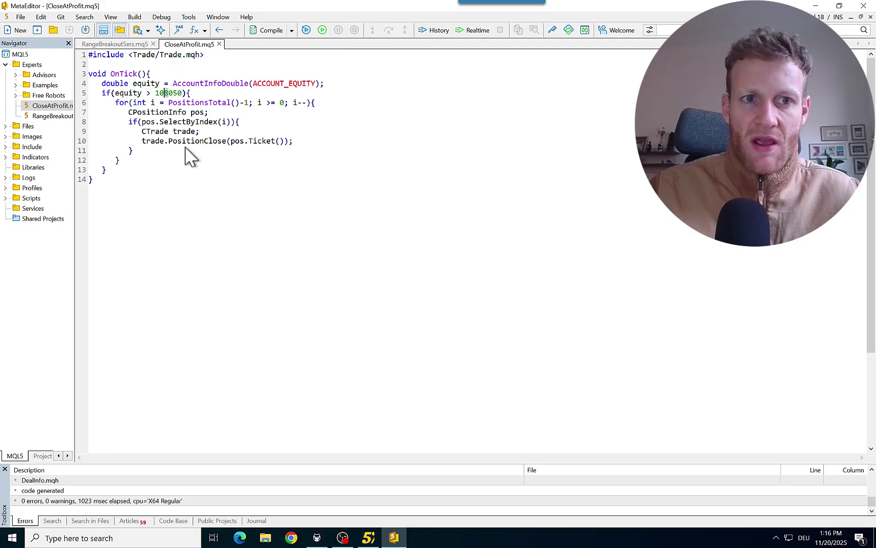
key("Delete")
type("9")
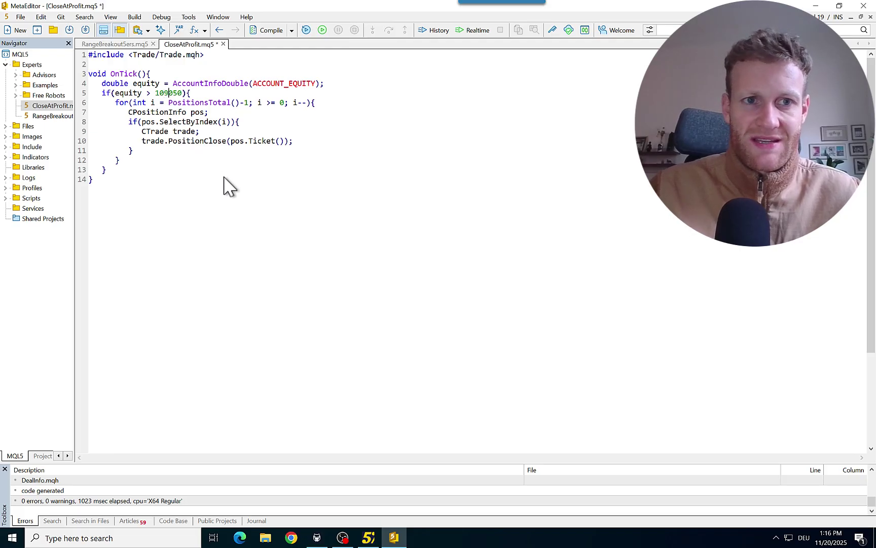
left_click(224, 180)
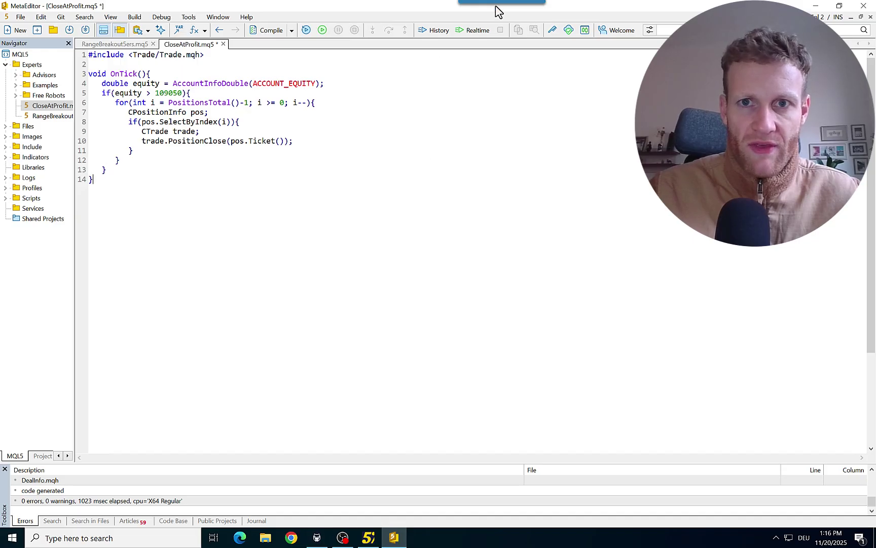
Check the $3,069.73 current P&L on The5ers dashboard in the browser.
left_click(585, 7)
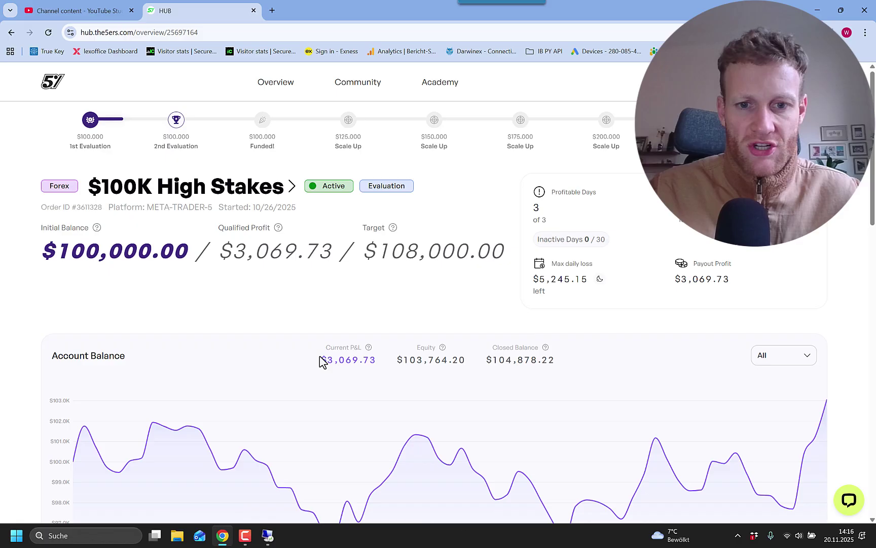
left_click_drag(322, 362, 377, 364)
left_click(378, 365)
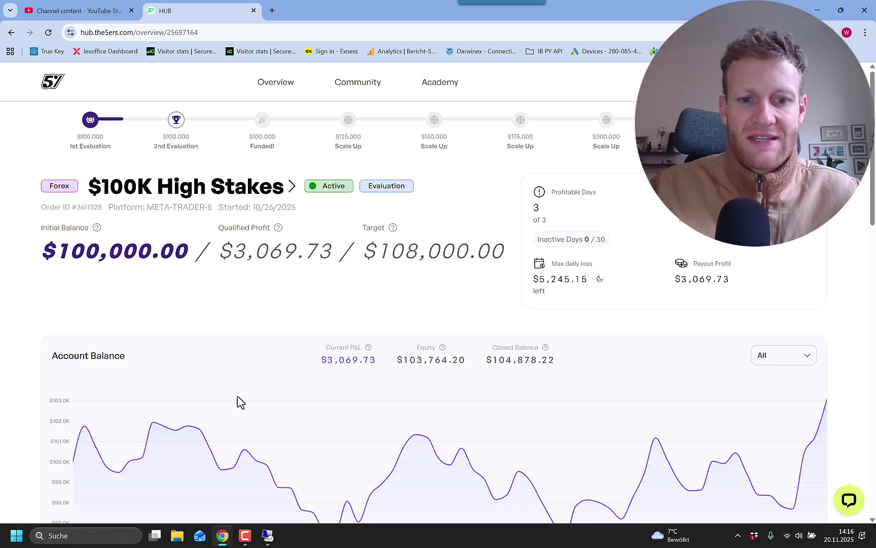
Review the 109050 threshold line and the position-closing loop, then return to MetaTrader 5.
left_click(268, 537)
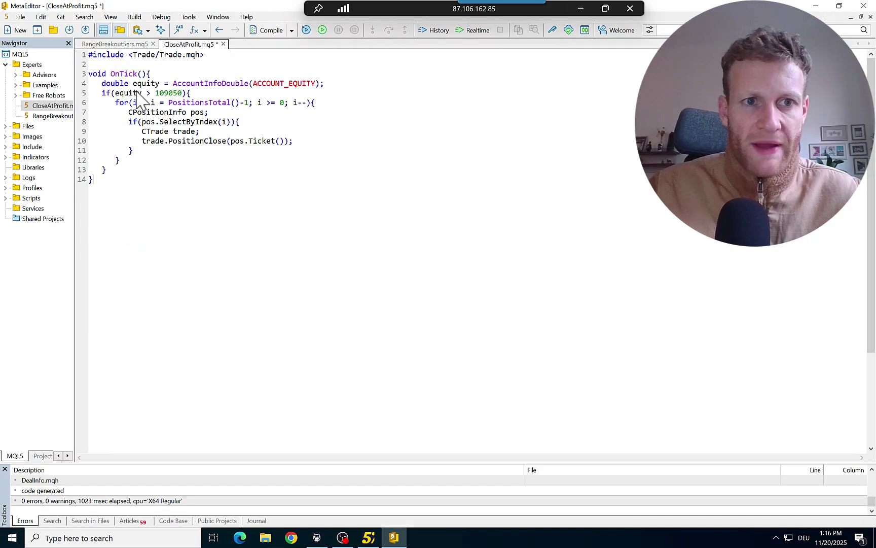
left_click(79, 93)
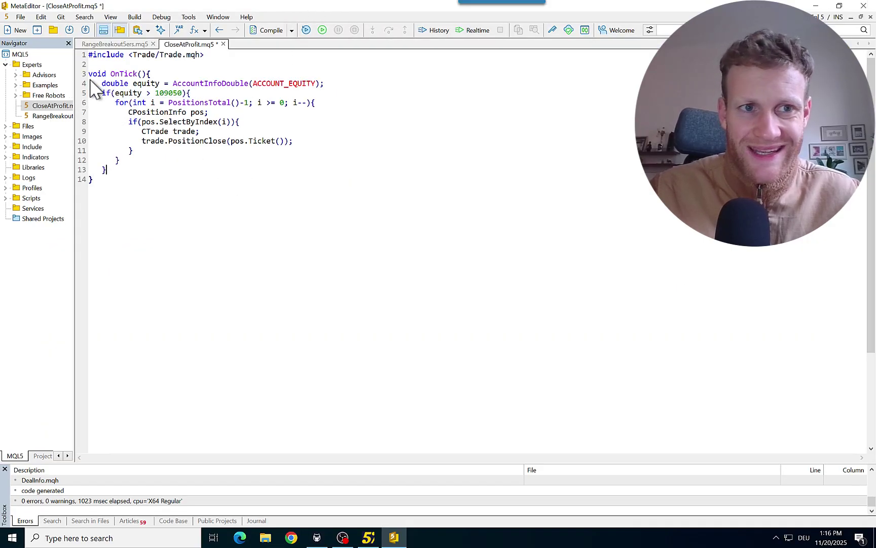
left_click_drag(79, 103, 77, 179)
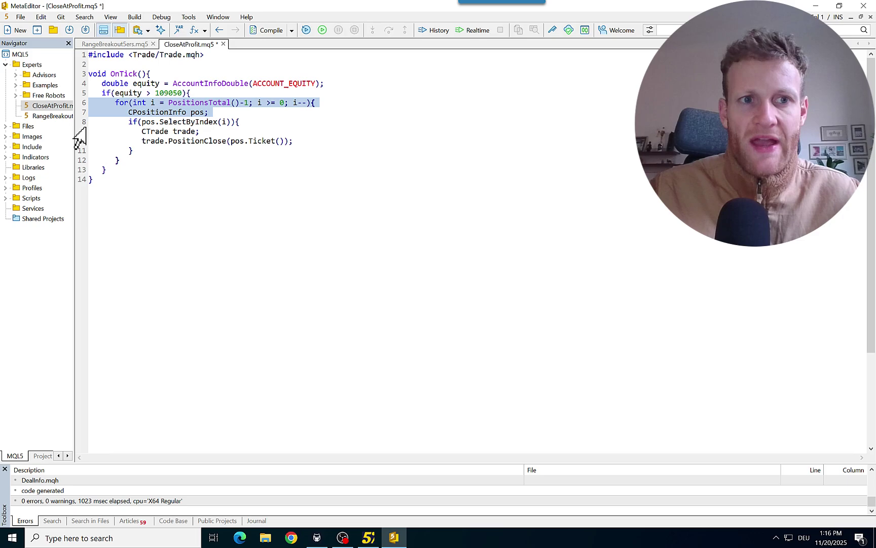
left_click(170, 163)
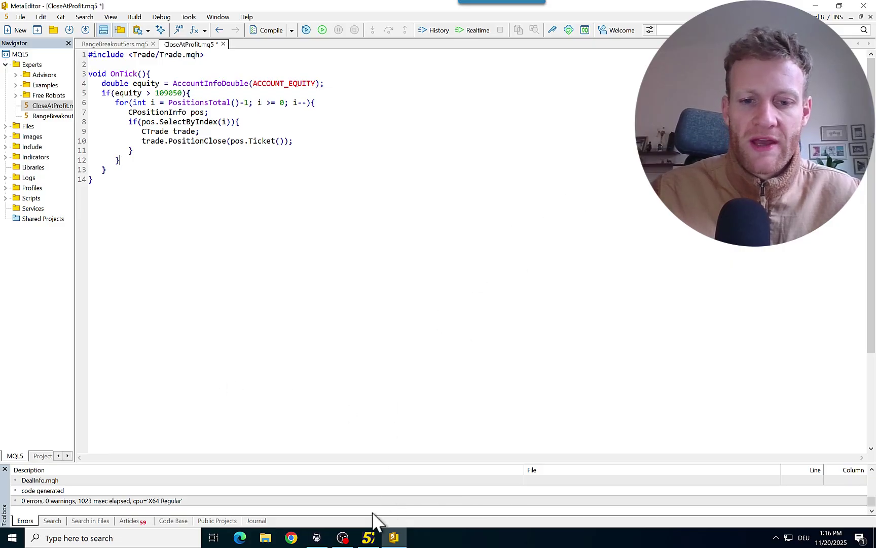
left_click(369, 537)
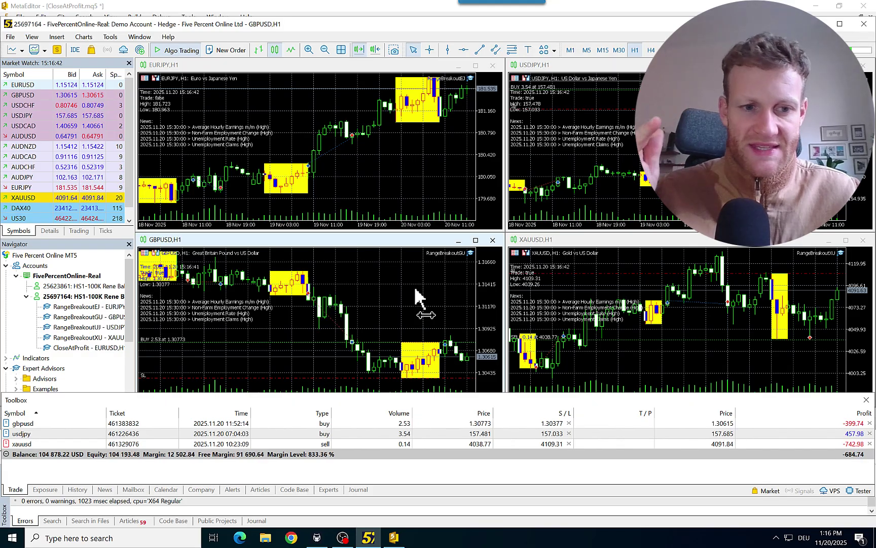
Check the Toolbox balance and equity row and the GBPUSD chart, then return to The5ers Hub.
left_click(121, 456)
left_click(368, 296)
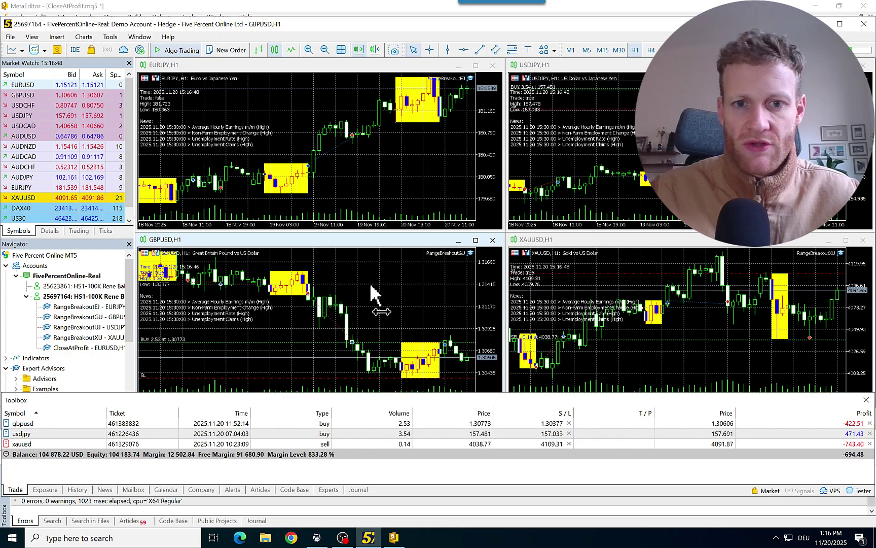
left_click(470, 276)
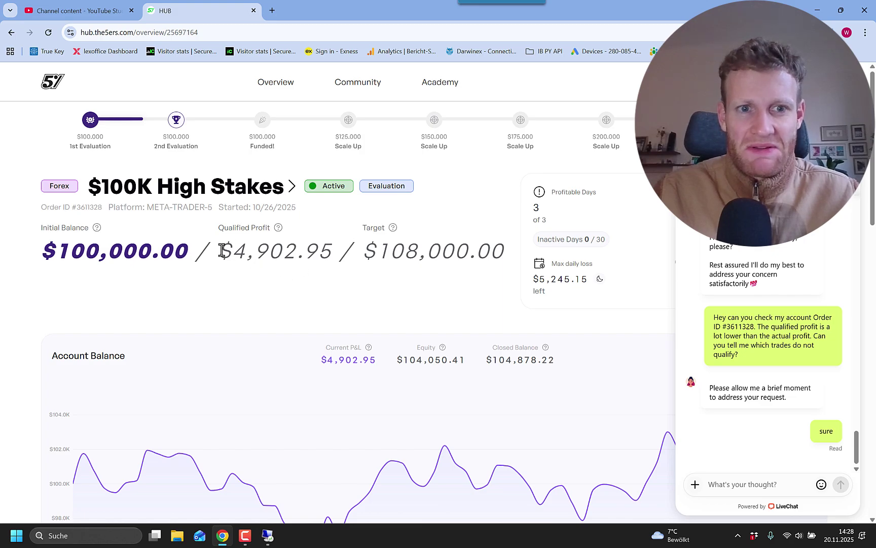
Highlight the $4,902.95 qualified profit figure on the dashboard several times.
left_click_drag(223, 249, 326, 255)
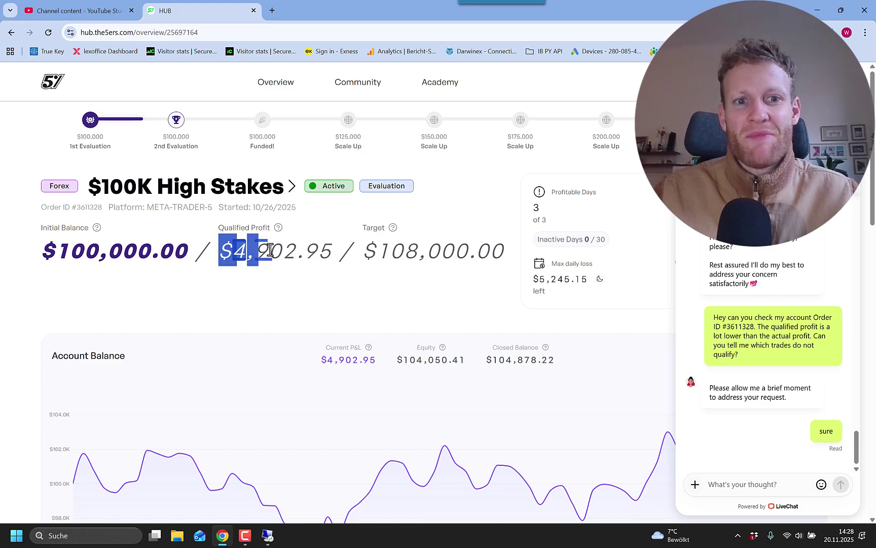
left_click(329, 254)
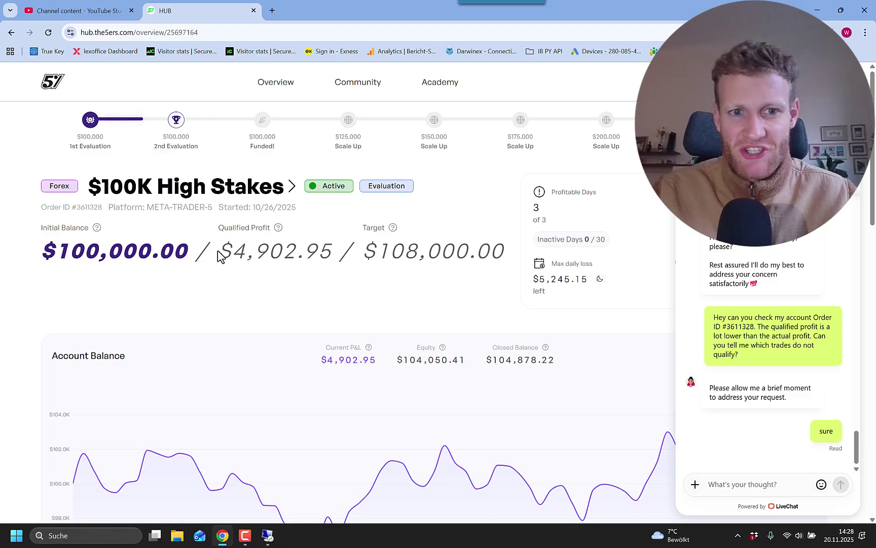
left_click_drag(218, 251, 331, 254)
left_click(327, 253)
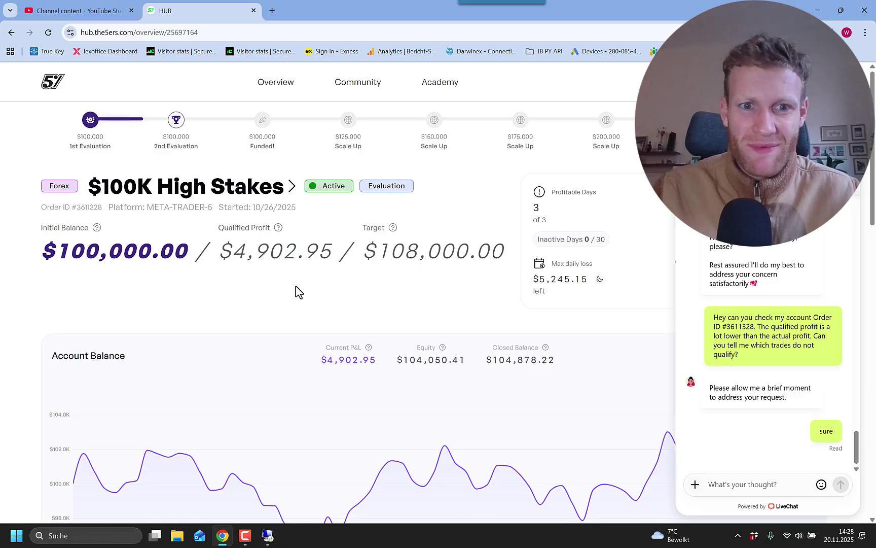
left_click_drag(295, 291, 225, 269)
left_click(224, 270)
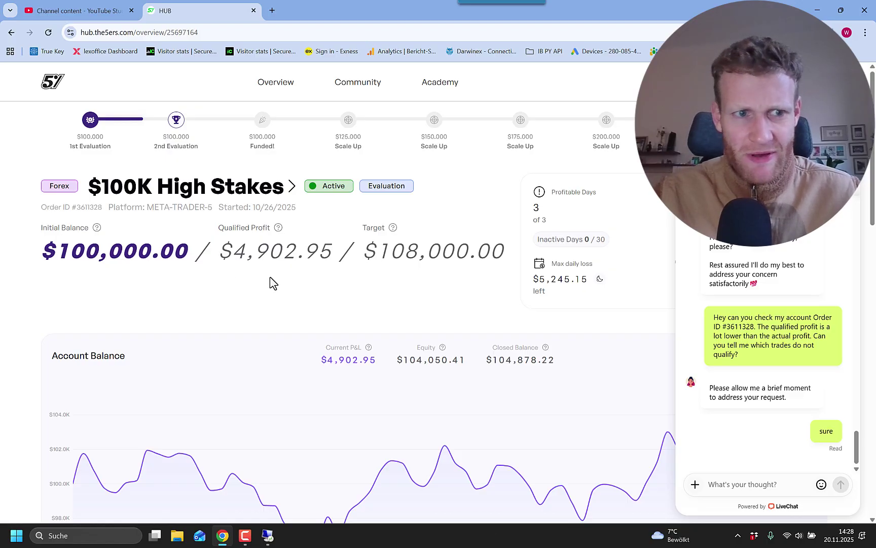
left_click_drag(221, 251, 331, 253)
left_click(328, 257)
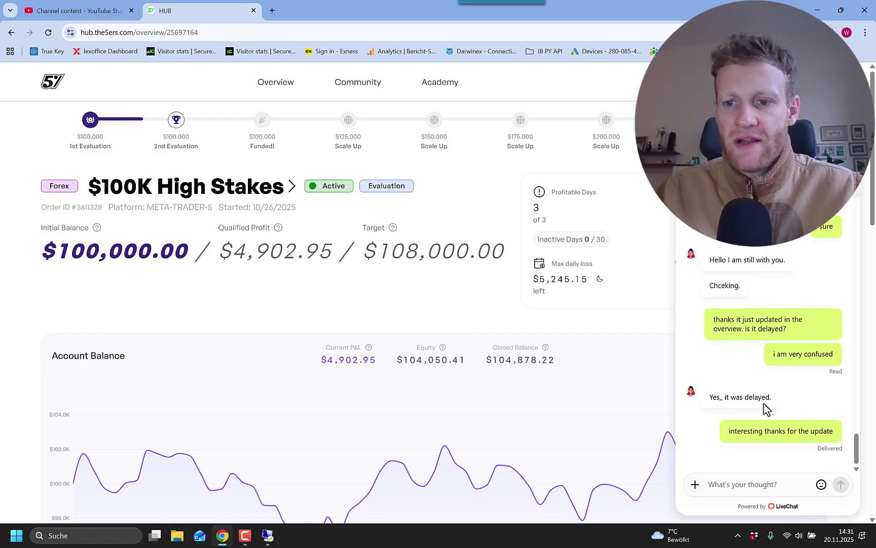
Read support's reply about the update delay and point out the $108,000.00 target.
triple_click(752, 396)
left_click(724, 369)
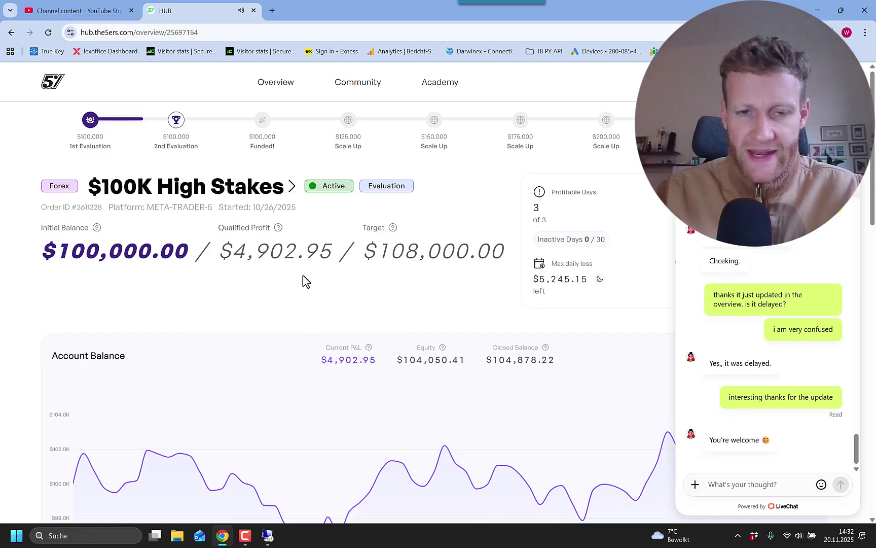
double_click(360, 299)
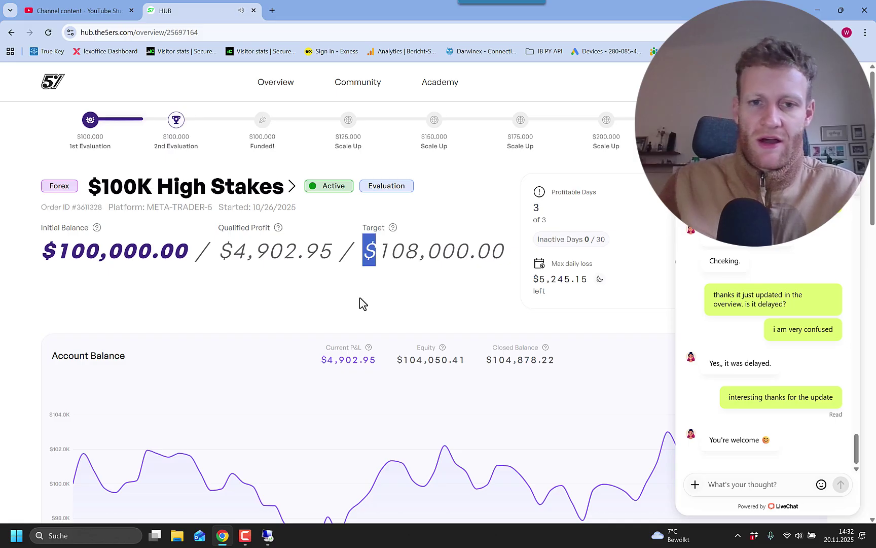
left_click(360, 300)
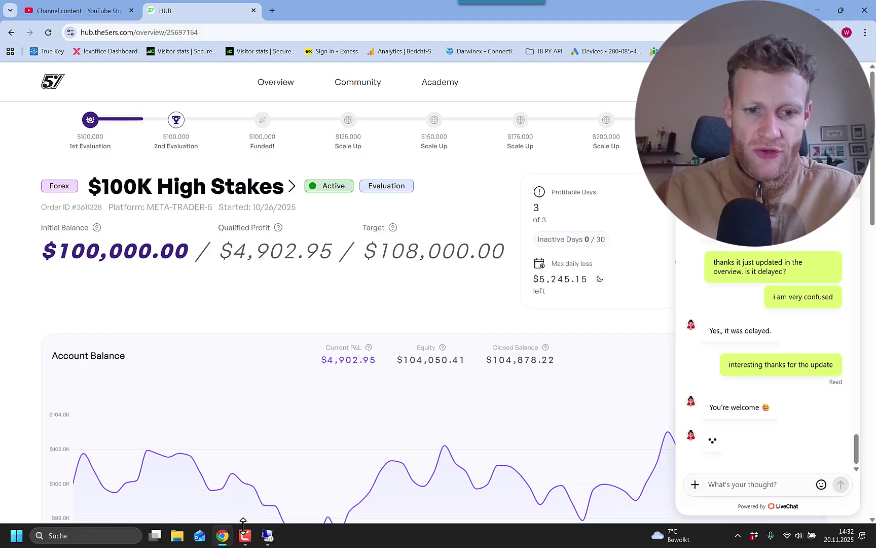
Compile CloseAtProfit.mq5 with the 109050 threshold to 0 errors, then return to the live charts.
left_click(267, 537)
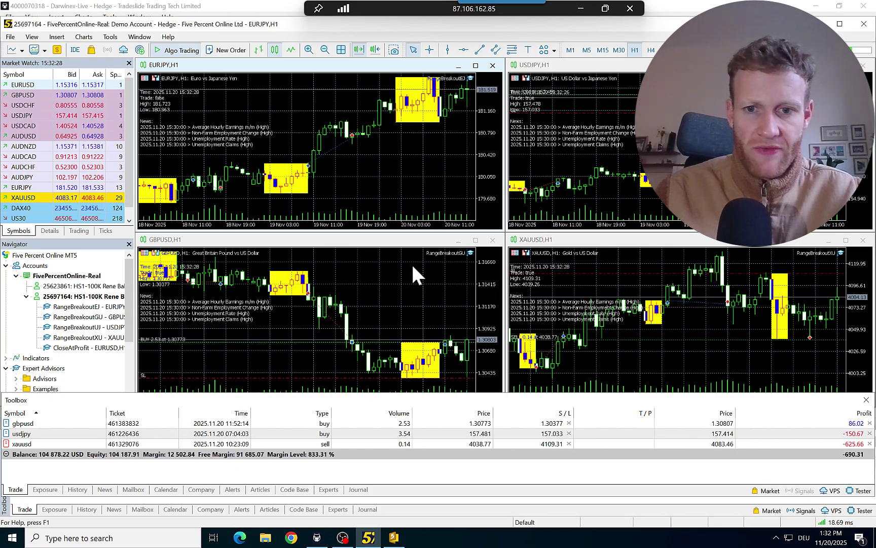
left_click(394, 537)
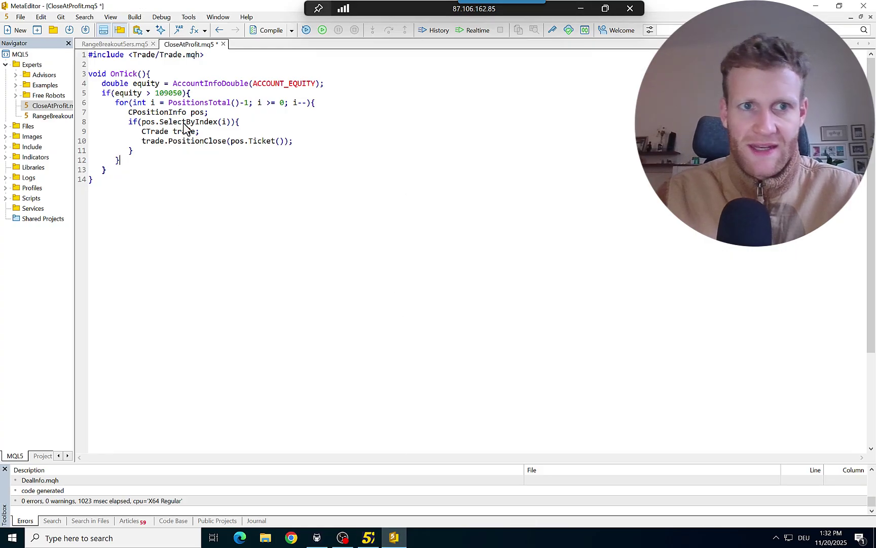
left_click_drag(351, 235, 170, 122)
left_click(170, 121)
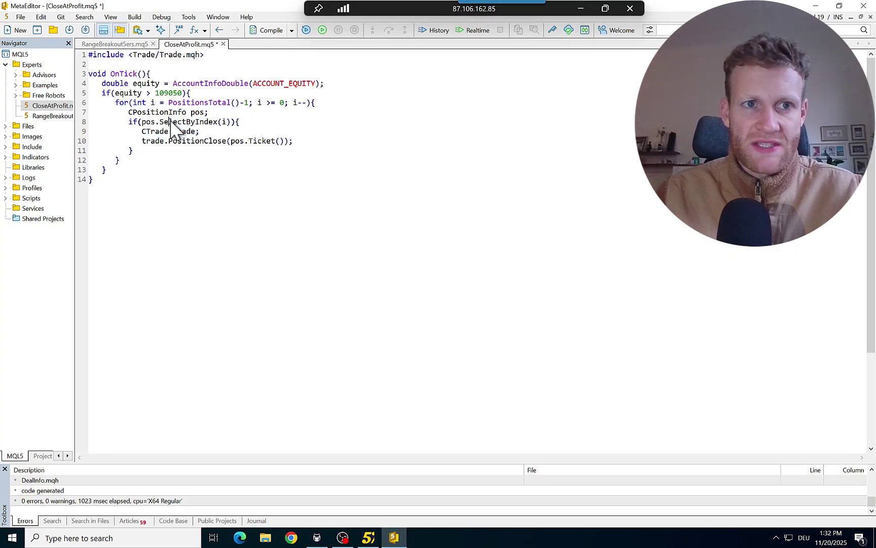
left_click(267, 29)
left_click(368, 537)
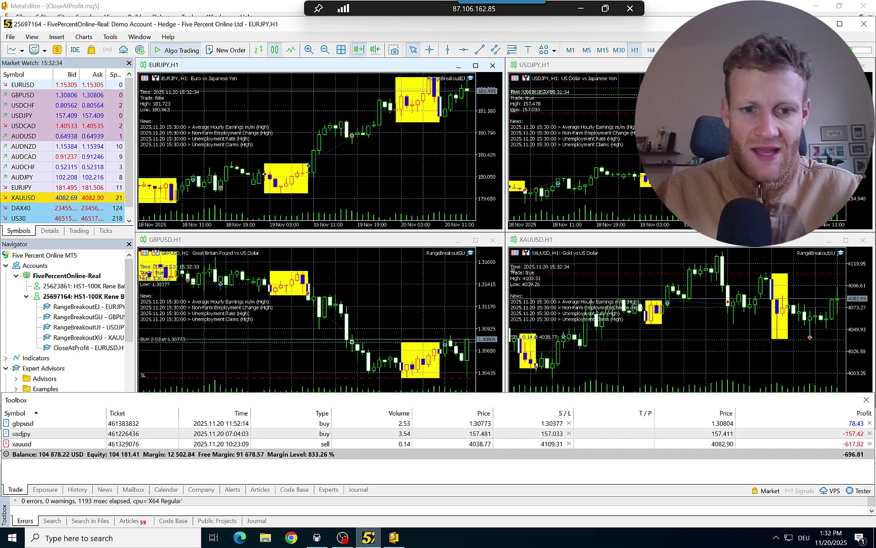
left_click(400, 542)
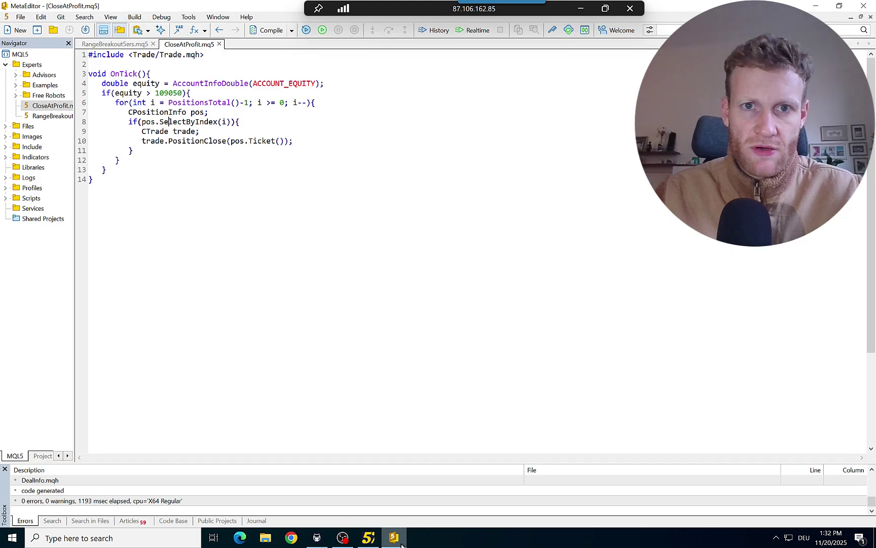
left_click(368, 537)
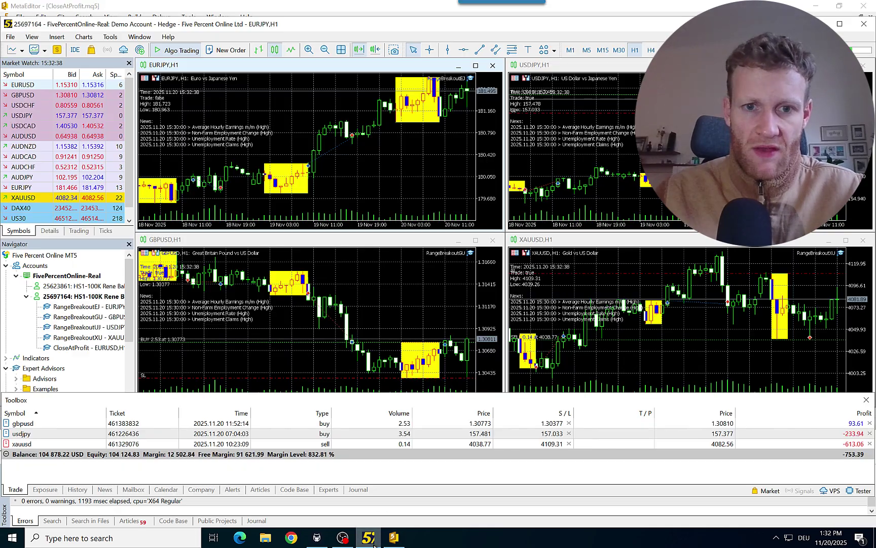